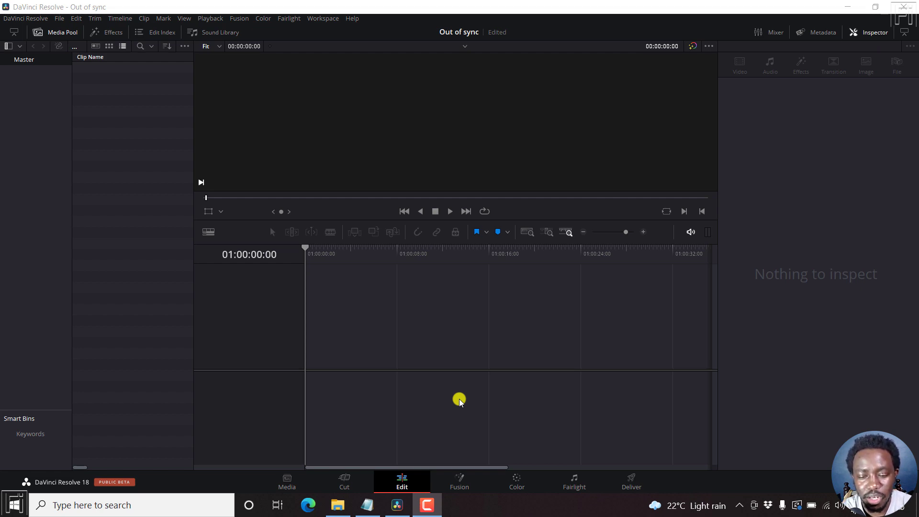
Step: In File Explorer, select the original YouTube video and the out-of-sync subtitle file
{"action": "left_click", "coordinate": [337, 507]}
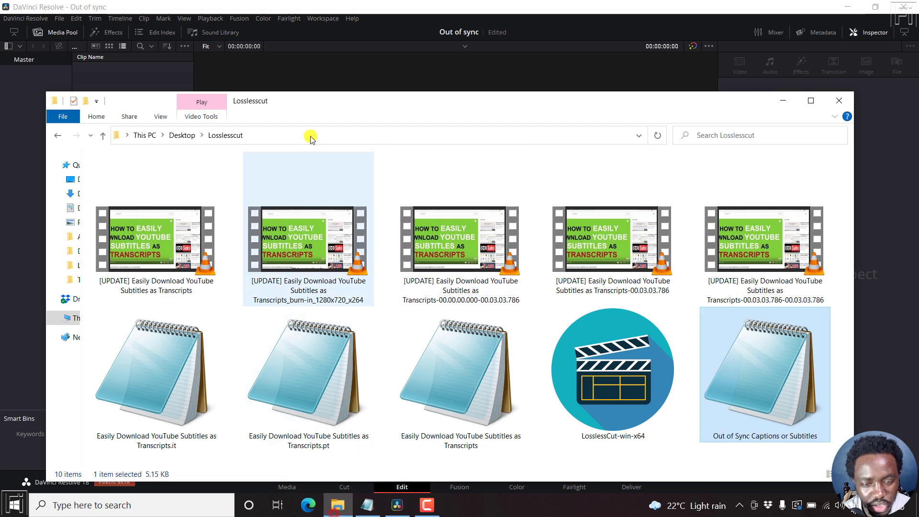
{"action": "left_click_drag", "start_coordinate": [296, 102], "coordinate": [413, 117]}
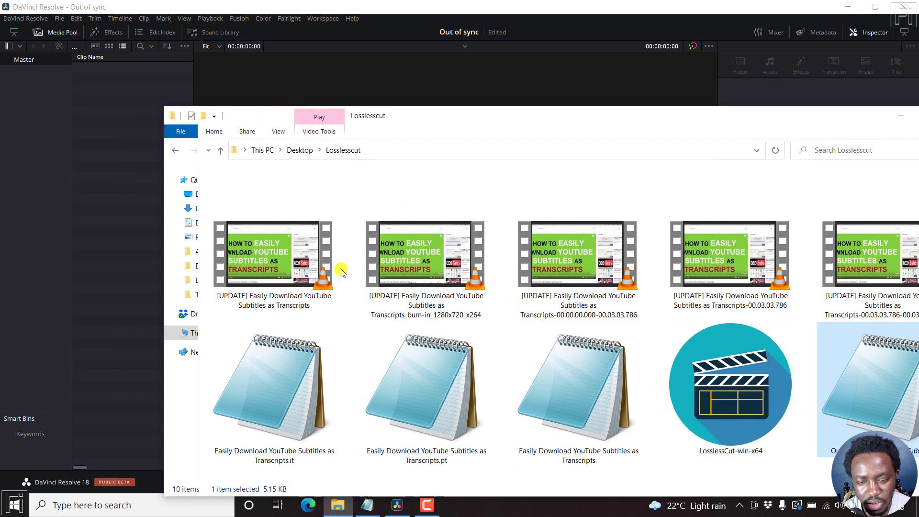
{"action": "left_click", "coordinate": [282, 192]}
{"action": "left_click", "coordinate": [728, 189], "text": "ctrl"}
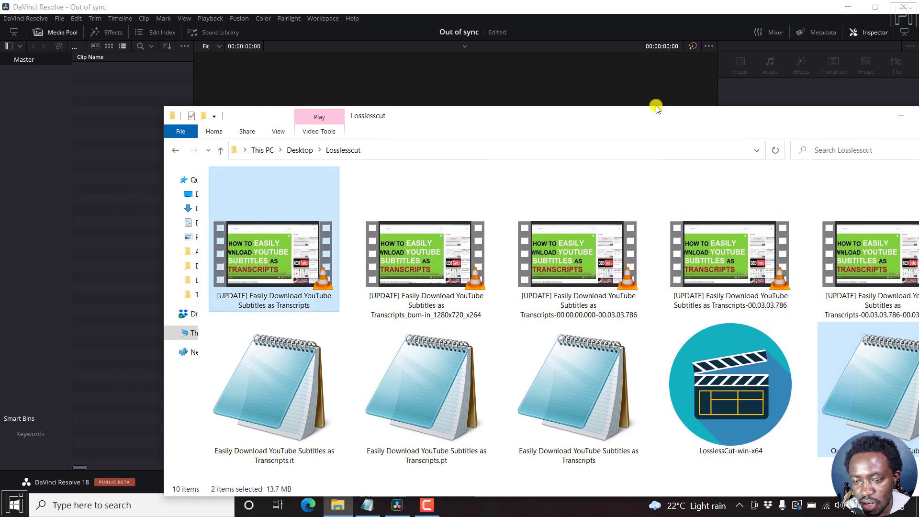
{"action": "left_click_drag", "start_coordinate": [653, 115], "coordinate": [564, 94]}
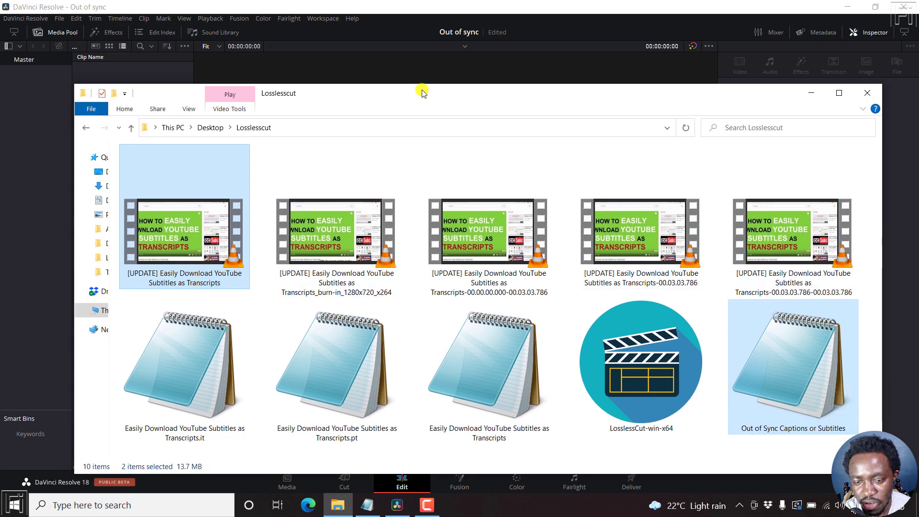
{"action": "left_click_drag", "start_coordinate": [415, 90], "coordinate": [549, 118]}
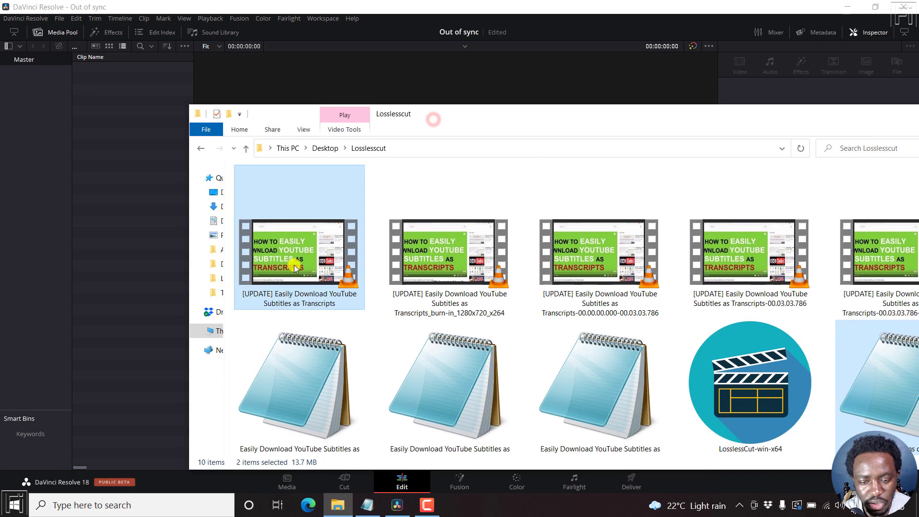
Step: Import both files into the Media Pool, accepting the project frame-rate change
{"action": "left_click_drag", "start_coordinate": [294, 265], "coordinate": [128, 137]}
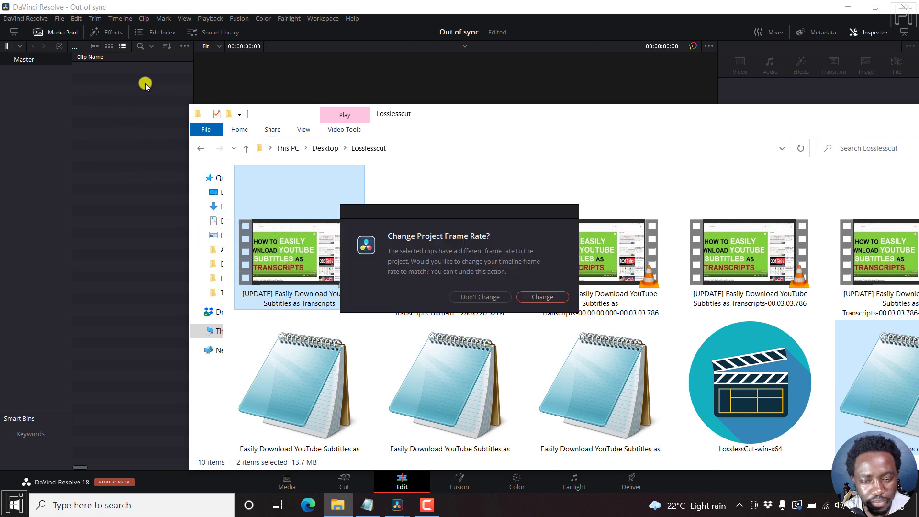
{"action": "left_click", "coordinate": [536, 297]}
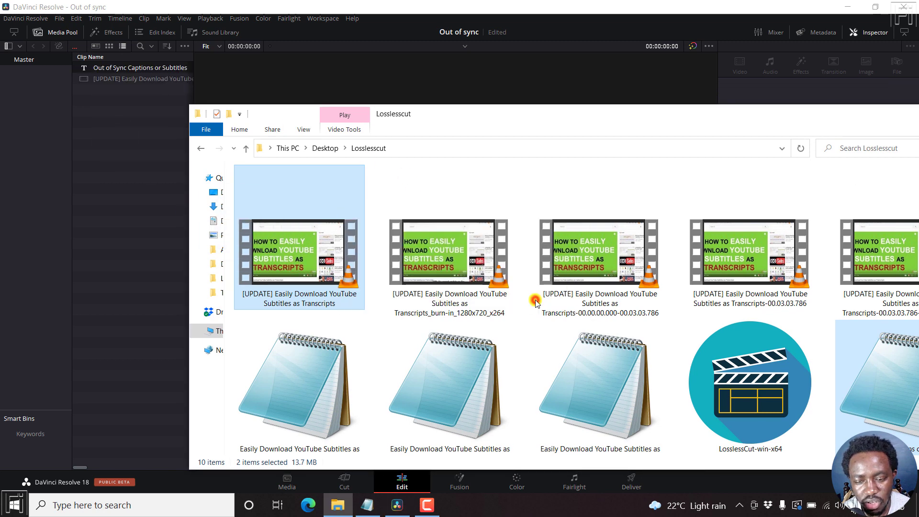
{"action": "left_click", "coordinate": [88, 135]}
{"action": "left_click", "coordinate": [88, 135]}
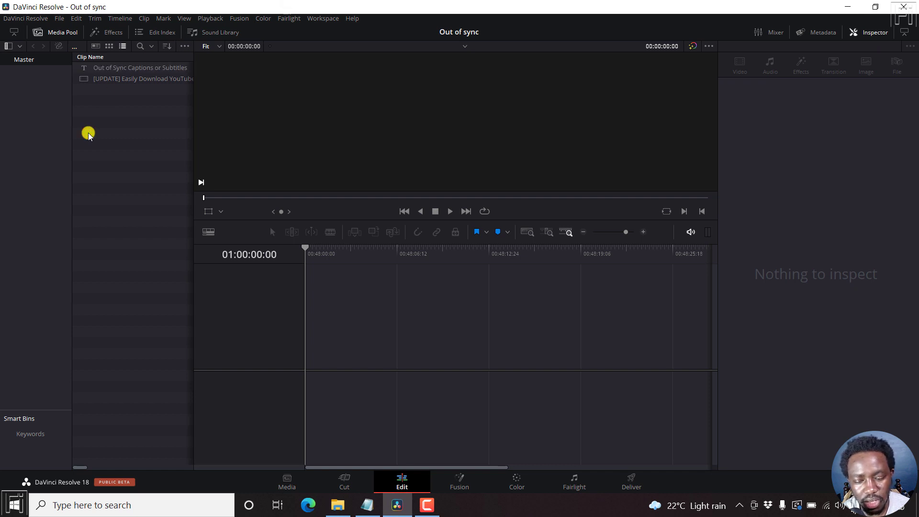
Step: Create Timeline 1 from the YouTube video clip with default settings, zoomed out to show it
{"action": "right_click", "coordinate": [108, 80]}
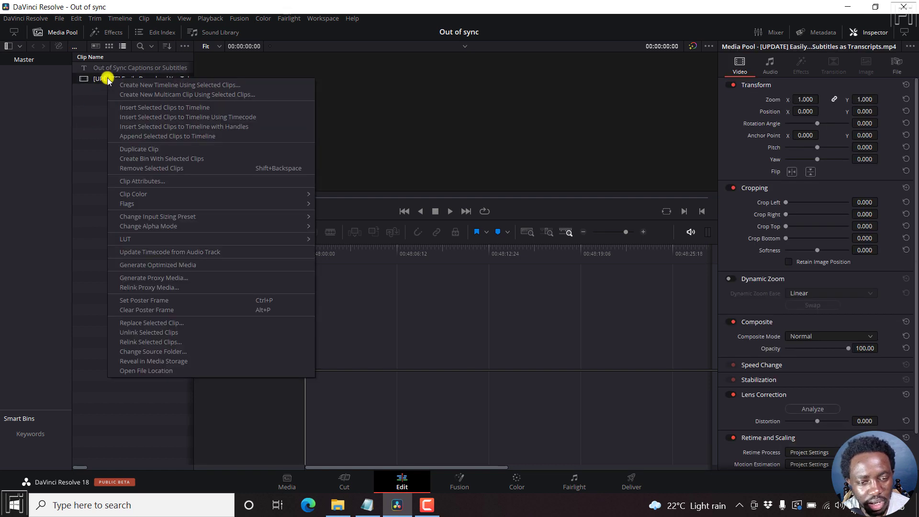
{"action": "left_click", "coordinate": [137, 85]}
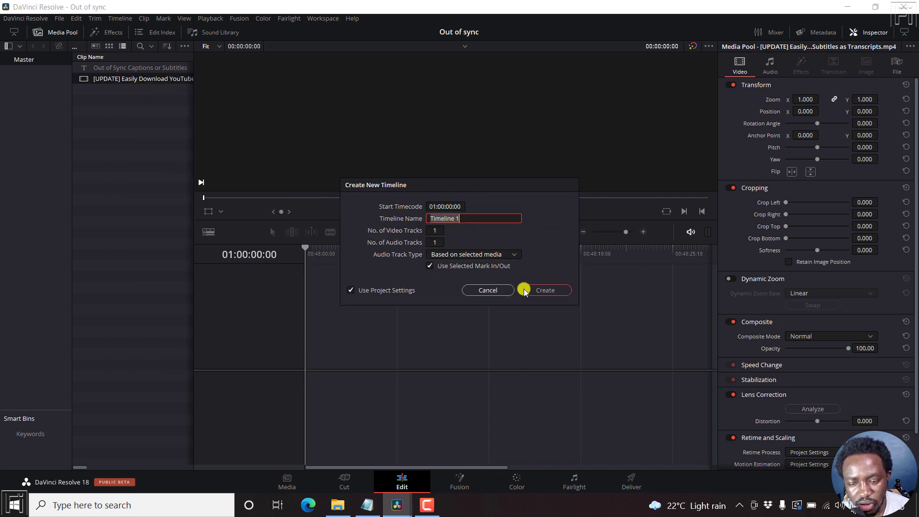
{"action": "left_click", "coordinate": [544, 289]}
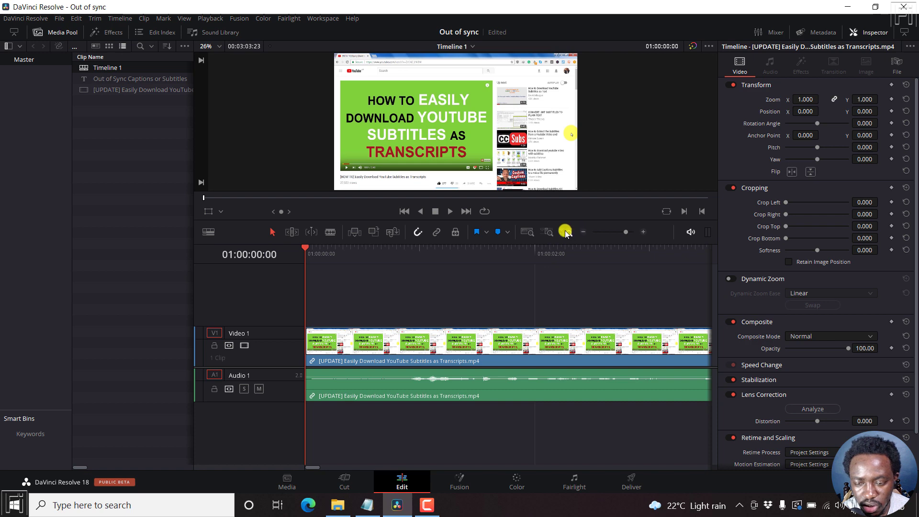
{"action": "left_click", "coordinate": [584, 234]}
{"action": "left_click", "coordinate": [585, 234]}
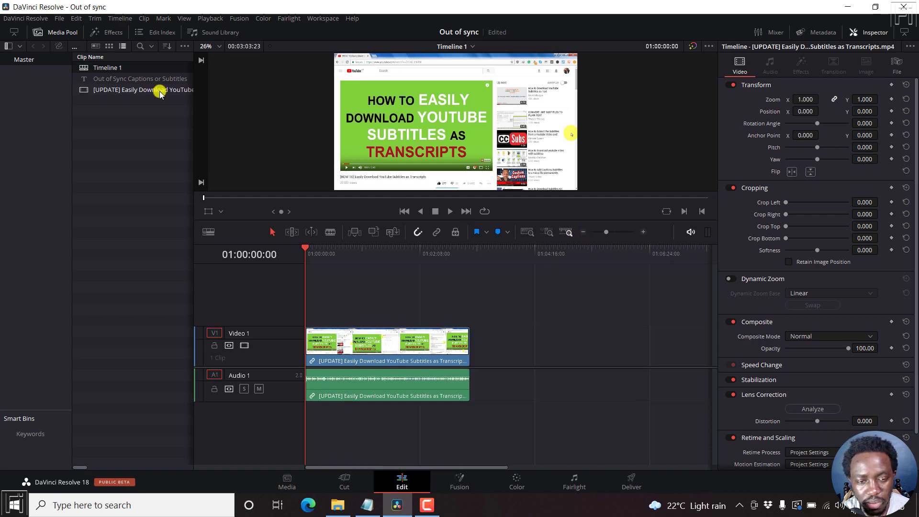
Step: Drop the subtitle file onto the timeline as Subtitle 1 and select the first spoken caption
{"action": "left_click_drag", "start_coordinate": [115, 79], "coordinate": [310, 281]}
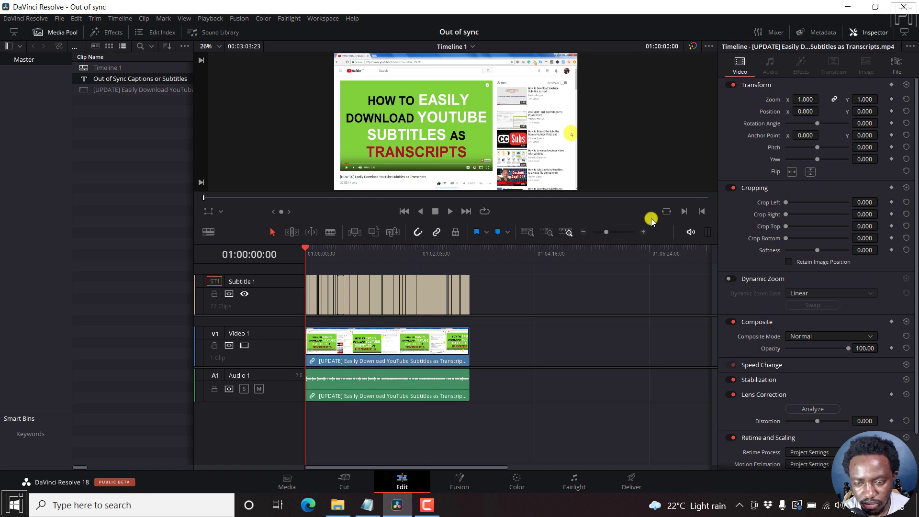
{"action": "left_click", "coordinate": [642, 233]}
{"action": "left_click", "coordinate": [642, 234]}
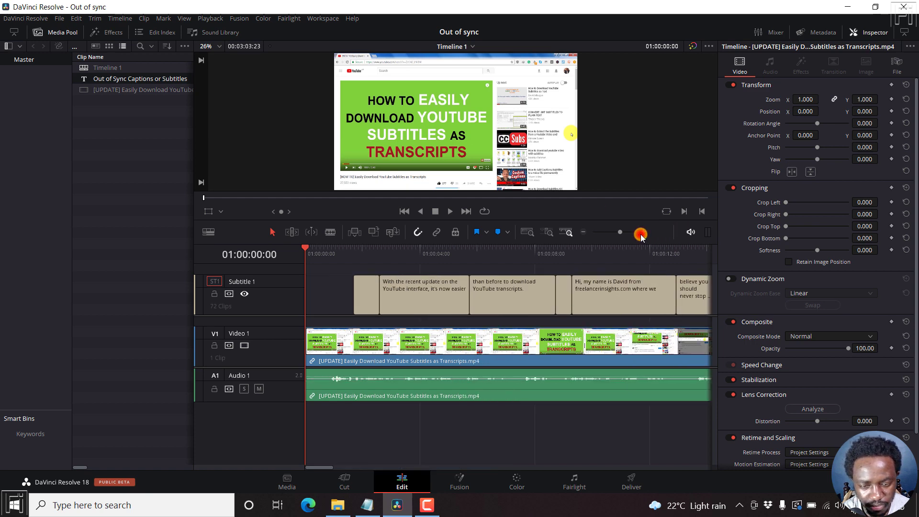
{"action": "left_click", "coordinate": [641, 234]}
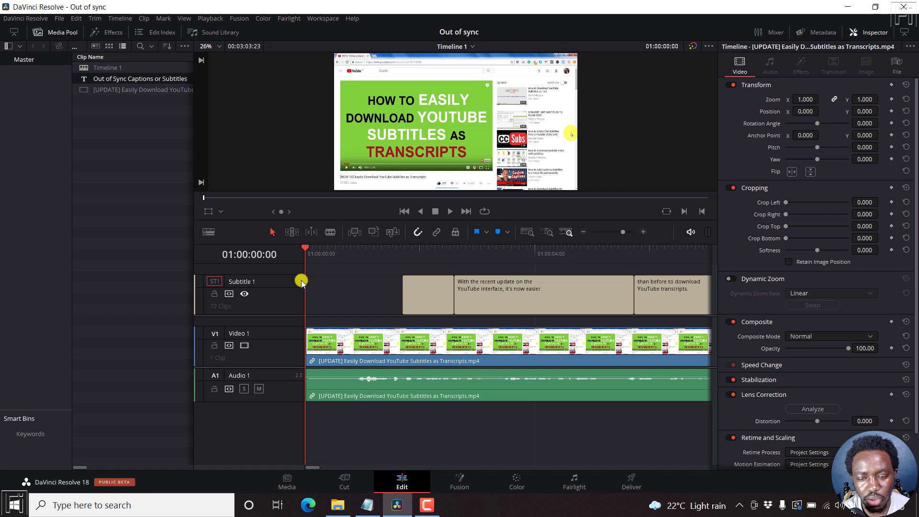
{"action": "left_click", "coordinate": [494, 295]}
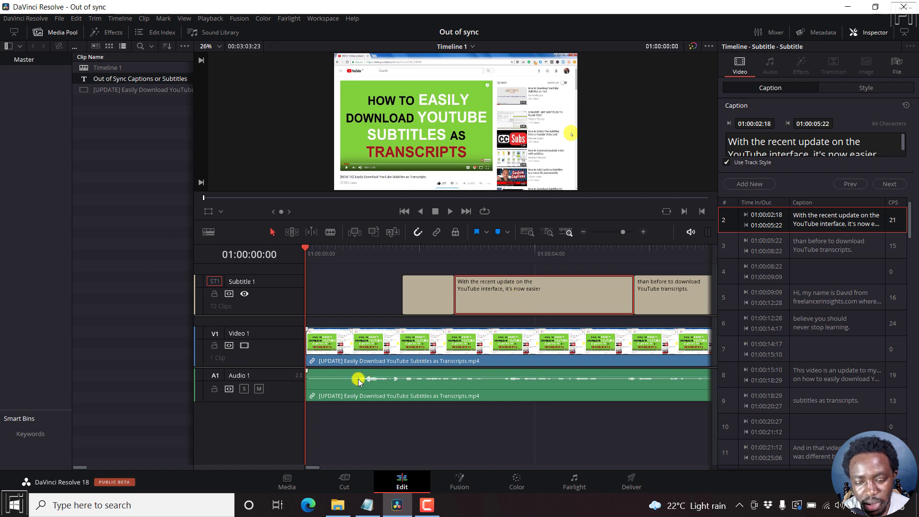
Step: Make the A1 audio track taller and play the opening to locate where speech begins
{"action": "left_click_drag", "start_coordinate": [268, 401], "coordinate": [268, 453]}
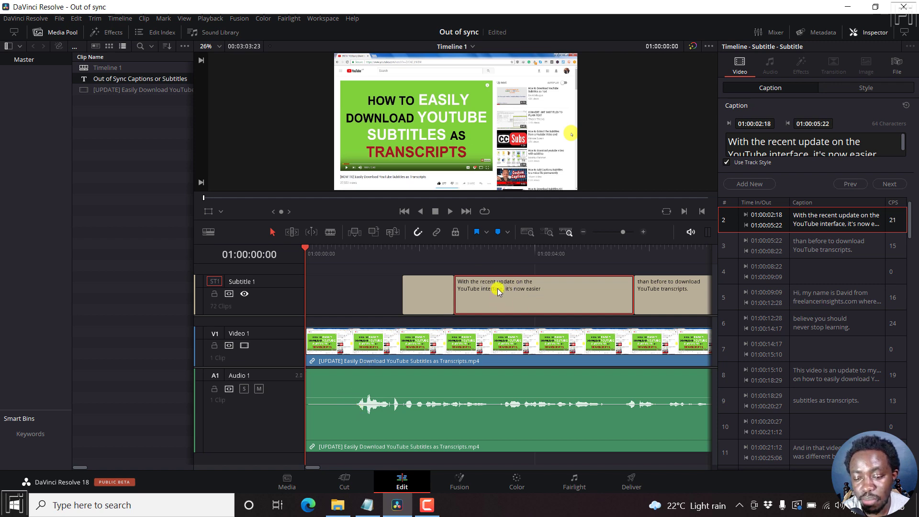
{"action": "key", "text": "space"}
{"action": "key", "text": "space"}
{"action": "left_click", "coordinate": [355, 250]}
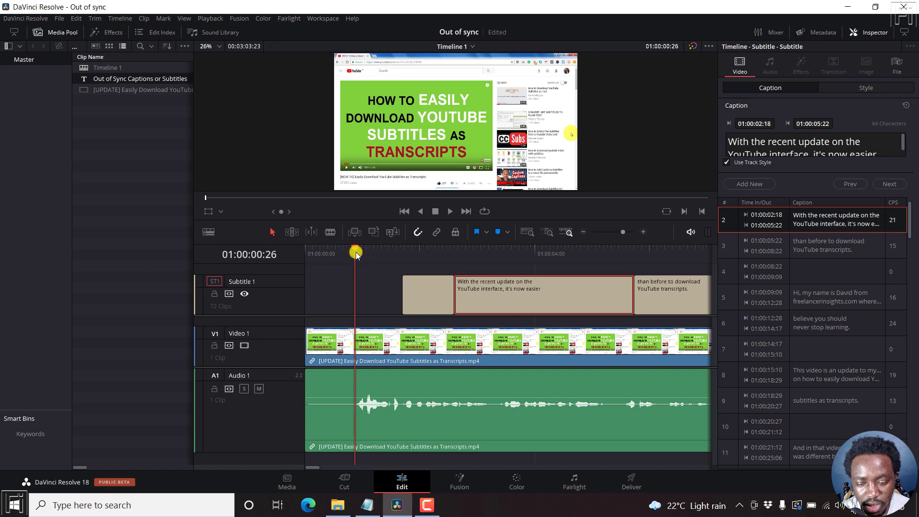
Step: Zoom out and select every caption clip on the Subtitle 1 track
{"action": "left_click", "coordinate": [371, 303]}
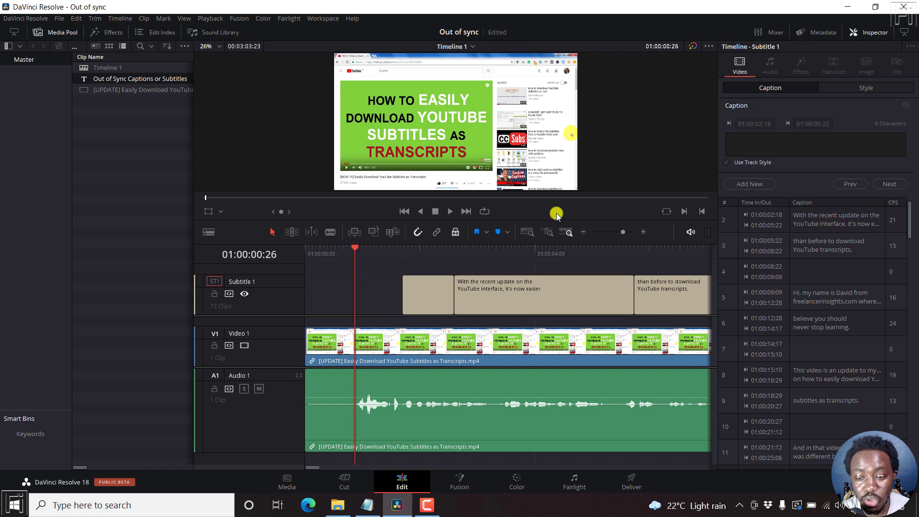
{"action": "left_click", "coordinate": [582, 233]}
{"action": "left_click", "coordinate": [582, 232]}
{"action": "left_click", "coordinate": [582, 232]}
{"action": "left_click", "coordinate": [582, 233]}
{"action": "left_click_drag", "start_coordinate": [644, 298], "coordinate": [307, 305]}
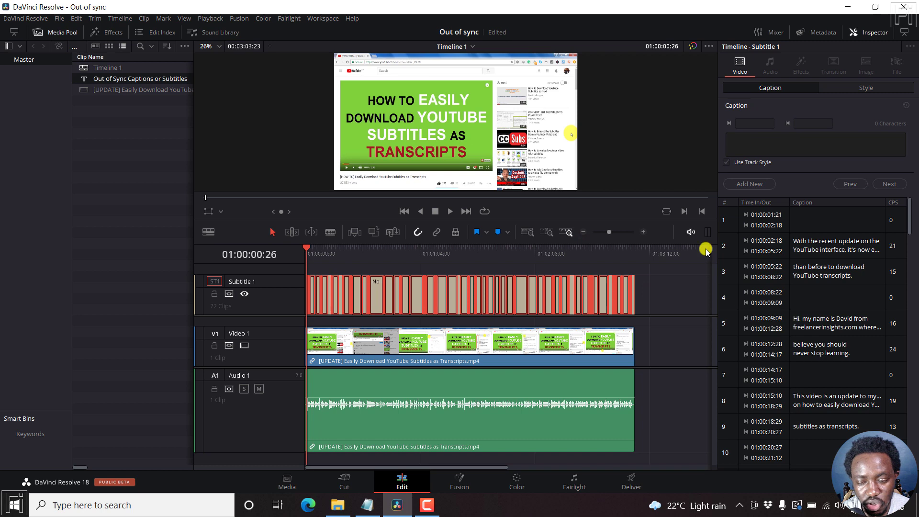
Step: Shift the selected captions so the first spoken caption starts at 01:00:02:07
{"action": "left_click", "coordinate": [643, 231]}
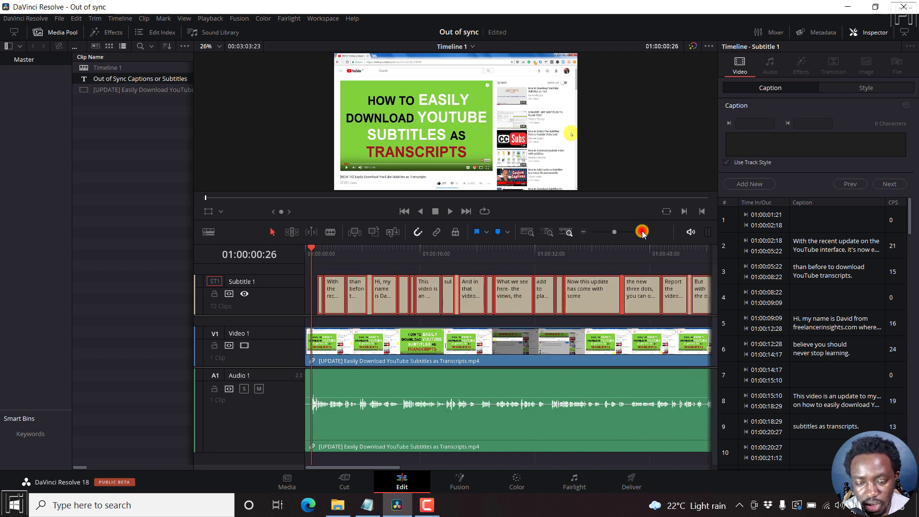
{"action": "left_click", "coordinate": [643, 232]}
{"action": "left_click", "coordinate": [643, 232]}
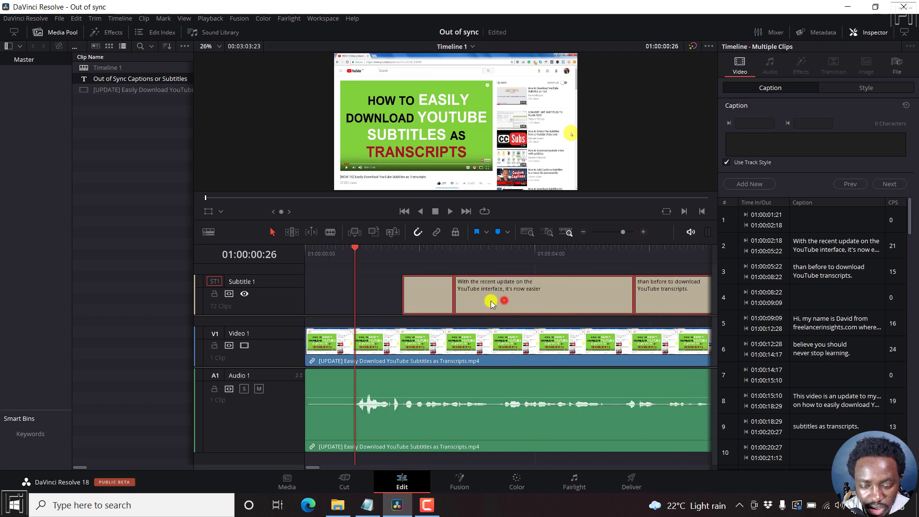
{"action": "left_click_drag", "start_coordinate": [498, 301], "coordinate": [411, 304]}
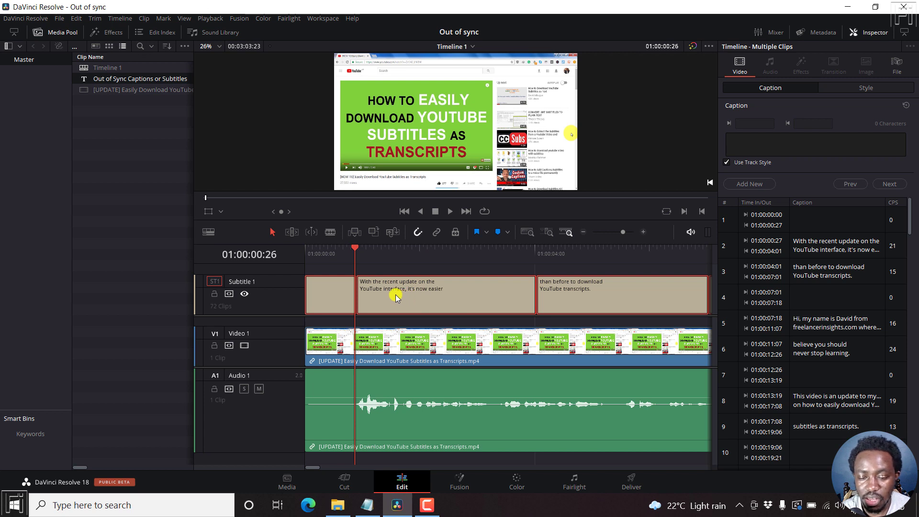
{"action": "left_click_drag", "start_coordinate": [403, 299], "coordinate": [473, 293]}
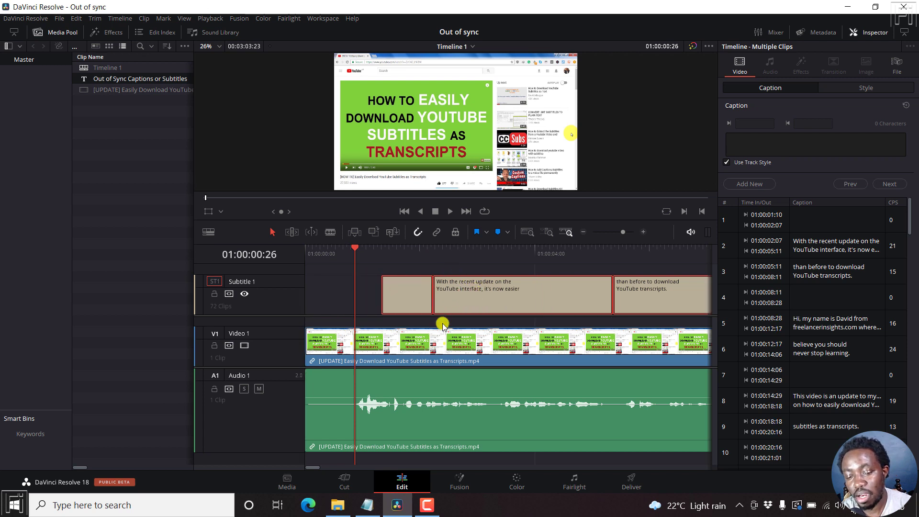
{"action": "left_click", "coordinate": [524, 269]}
{"action": "left_click", "coordinate": [525, 297]}
{"action": "left_click_drag", "start_coordinate": [524, 298], "coordinate": [479, 278]}
{"action": "key", "text": "ctrl+z"}
{"action": "key", "text": "ctrl+z"}
{"action": "key", "text": "ctrl+shift+z"}
{"action": "key", "text": "ctrl+shift+z"}
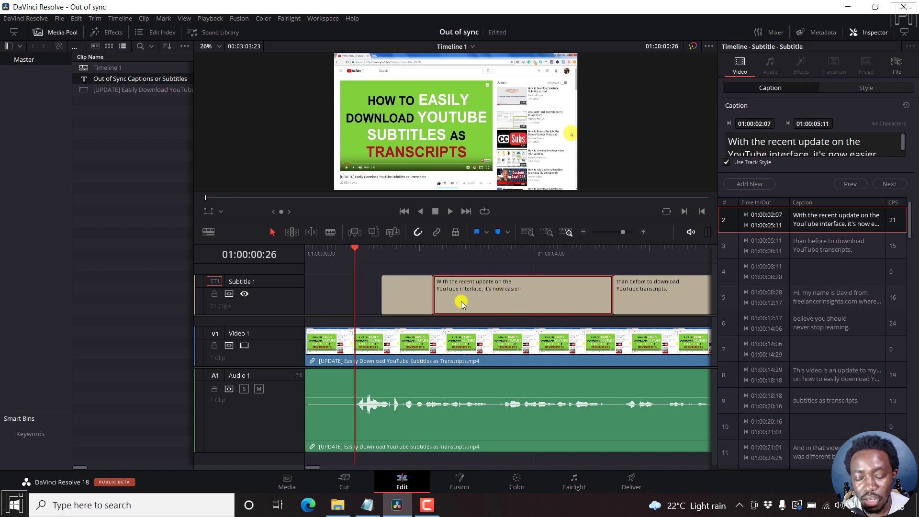
Step: Select the 'the times that you see' caption and zoom in around it at 01:01:34:19
{"action": "left_click", "coordinate": [583, 233]}
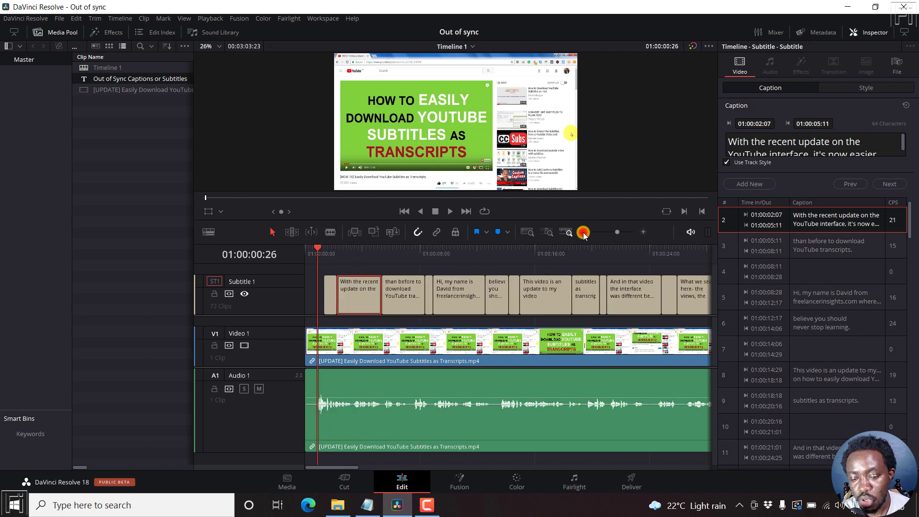
{"action": "left_click", "coordinate": [583, 233]}
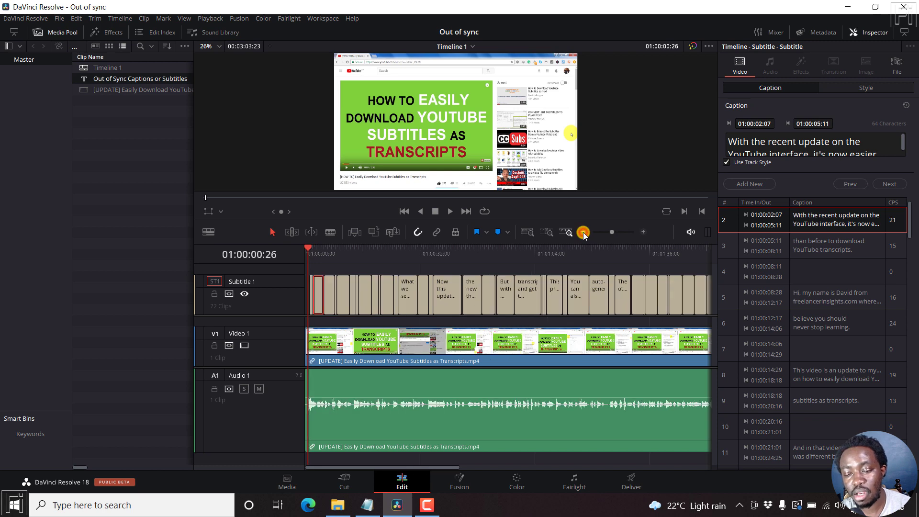
{"action": "left_click", "coordinate": [583, 233]}
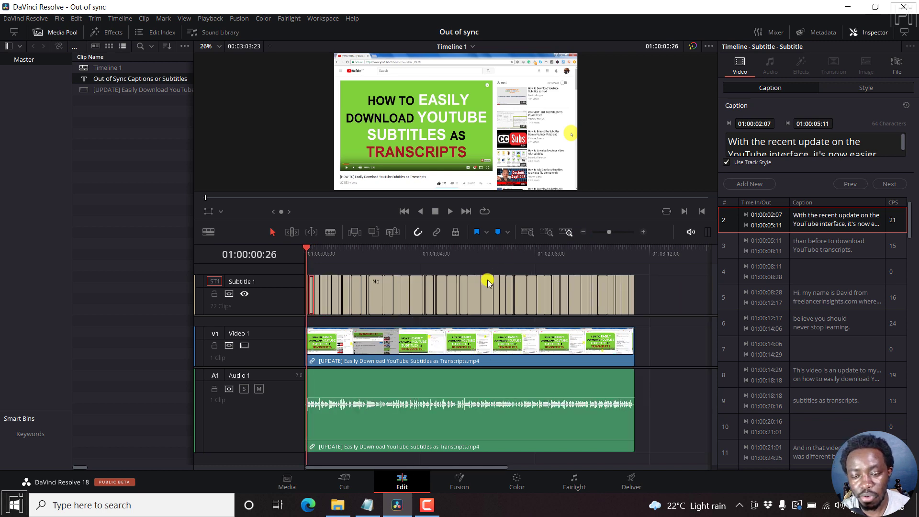
{"action": "left_click", "coordinate": [473, 297]}
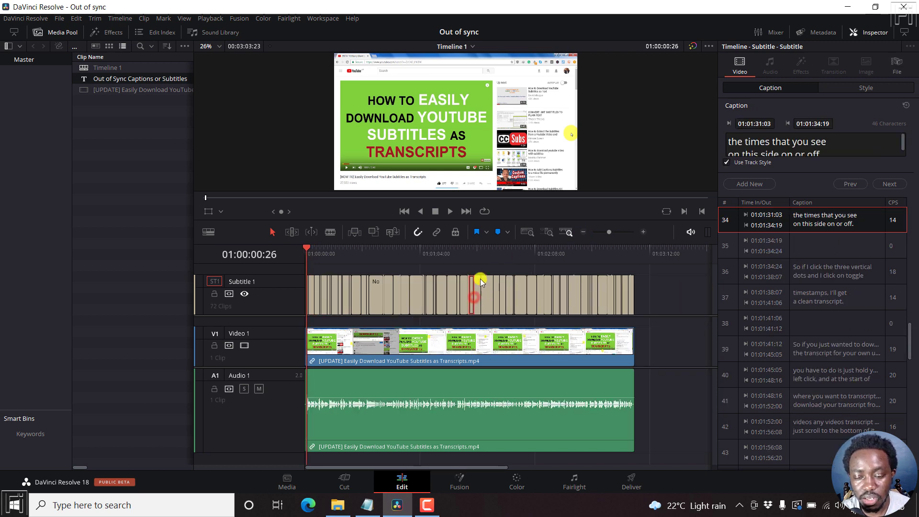
{"action": "left_click", "coordinate": [474, 258]}
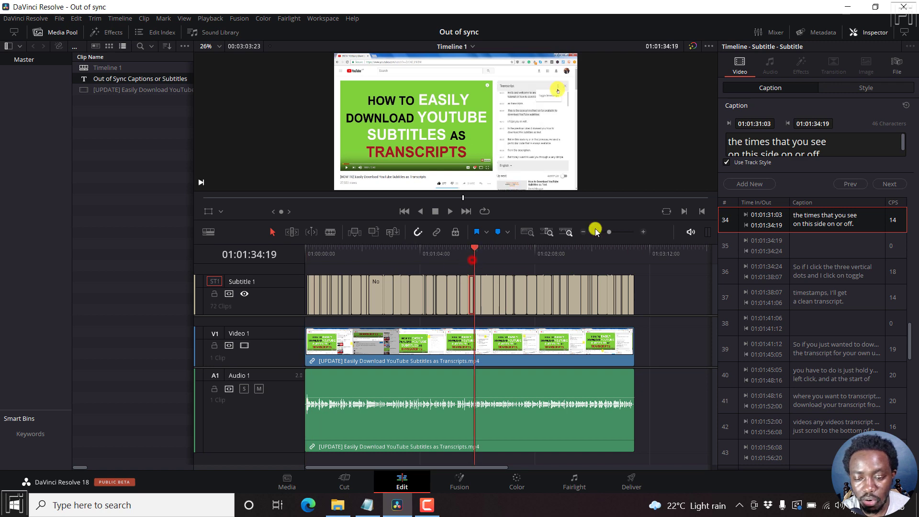
{"action": "left_click", "coordinate": [644, 233]}
{"action": "left_click", "coordinate": [644, 233]}
{"action": "left_click", "coordinate": [644, 233]}
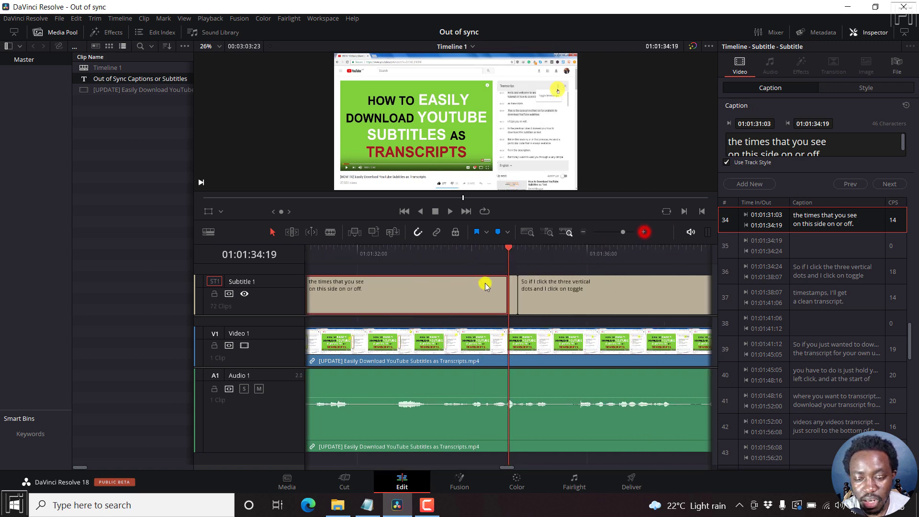
Step: End that caption at 01:01:33:14, start 'So if I click' there, and save the project
{"action": "left_click", "coordinate": [513, 292]}
{"action": "left_click", "coordinate": [554, 292]}
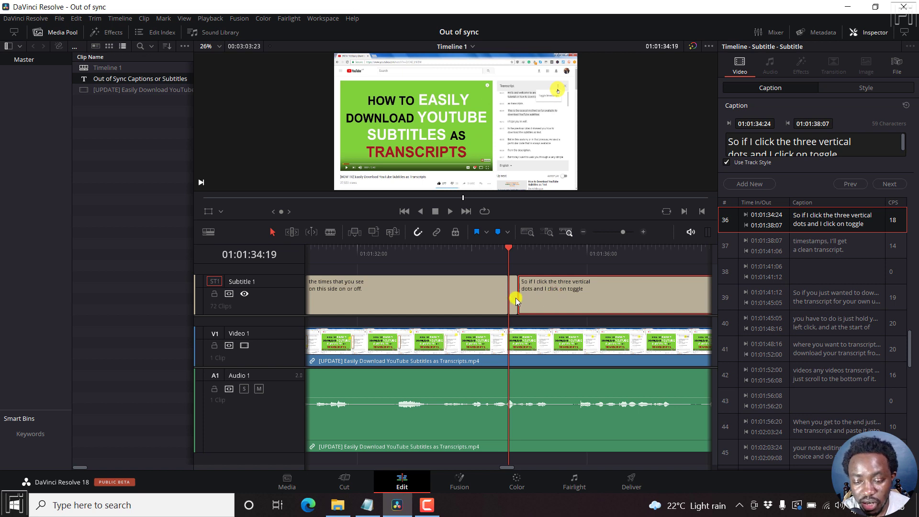
{"action": "left_click_drag", "start_coordinate": [506, 293], "coordinate": [441, 293]}
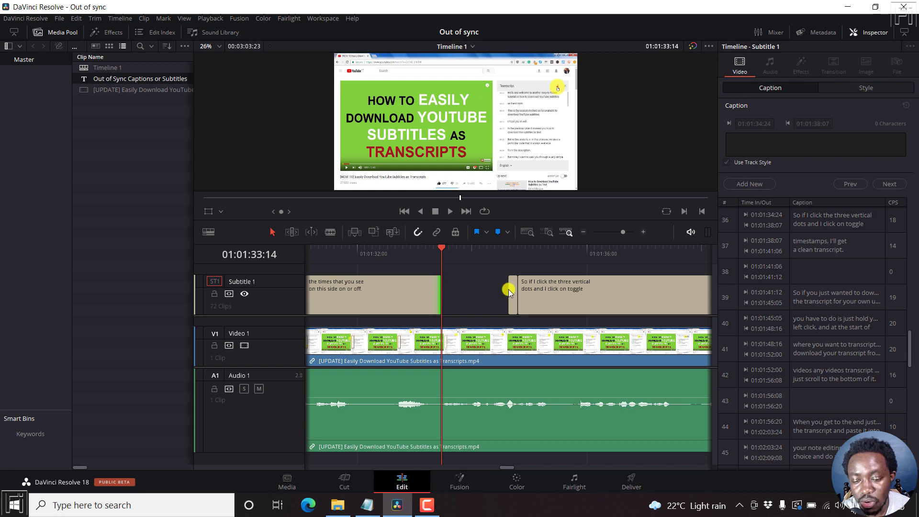
{"action": "left_click_drag", "start_coordinate": [509, 290], "coordinate": [458, 290]}
{"action": "key", "text": "ctrl+s"}
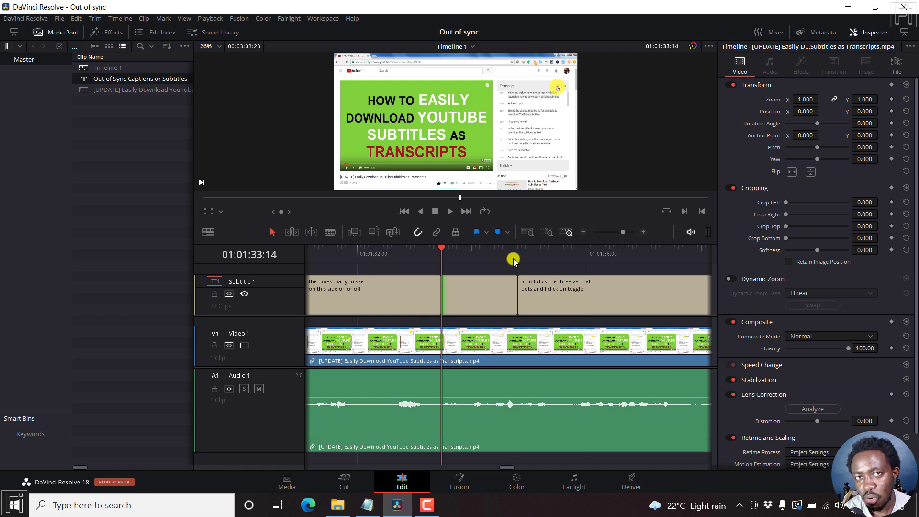